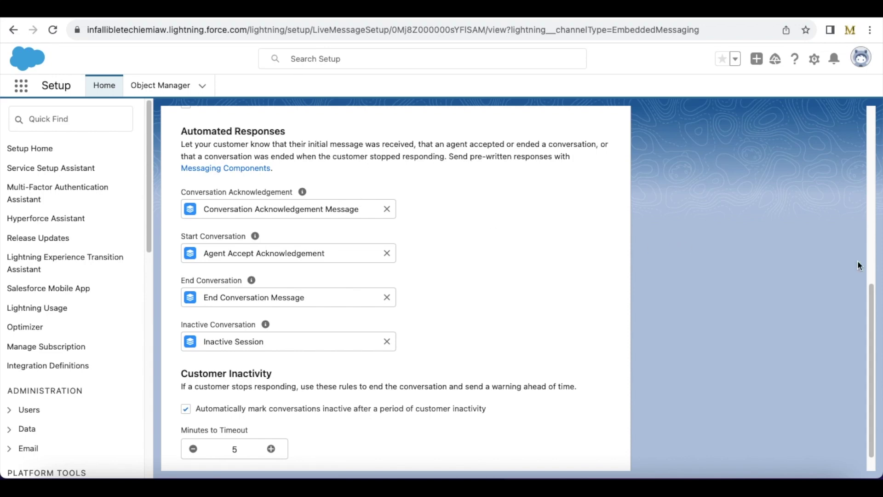
- Show the Messaging Components list with its five components, including the auto-response messages
drag(871, 306, 844, 310)
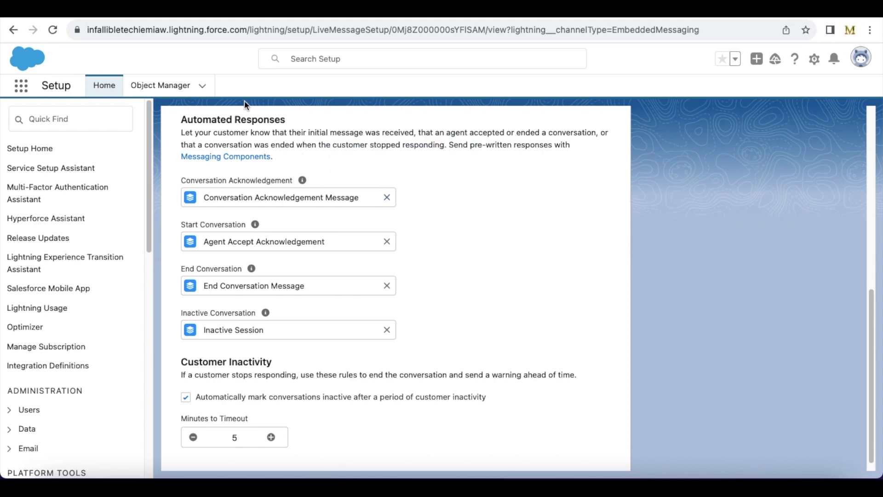
click(241, 21)
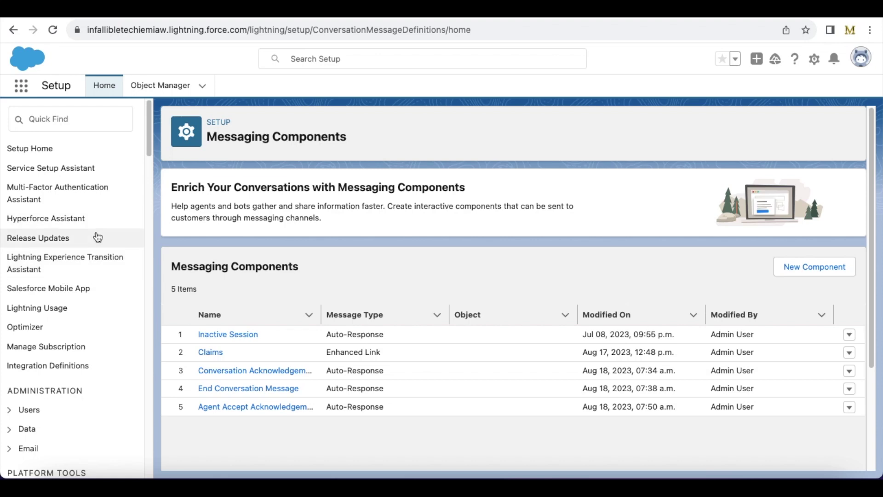
drag(149, 140, 142, 319)
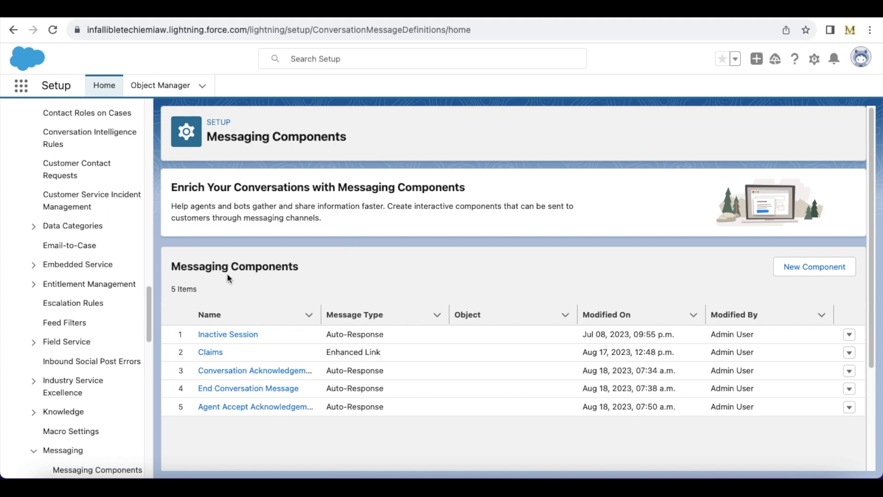
- Pick the Auto-Response component type, then view the Conversation Acknowledgement Message details
click(798, 272)
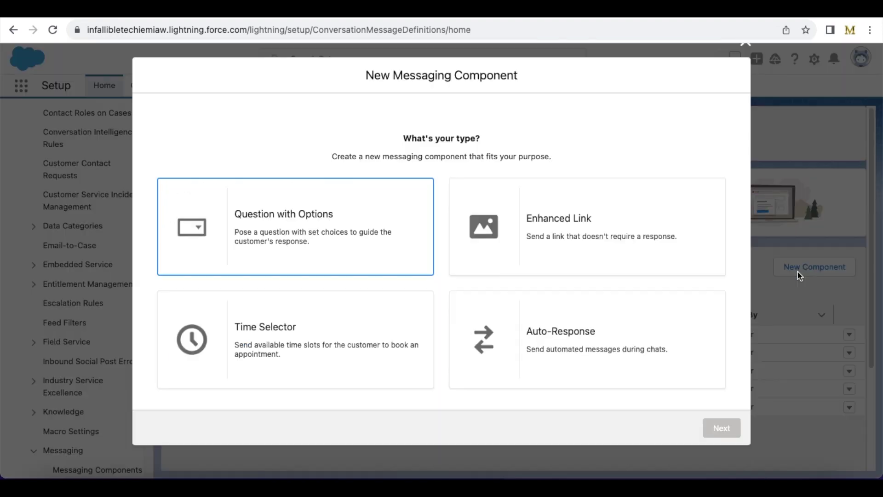
click(585, 362)
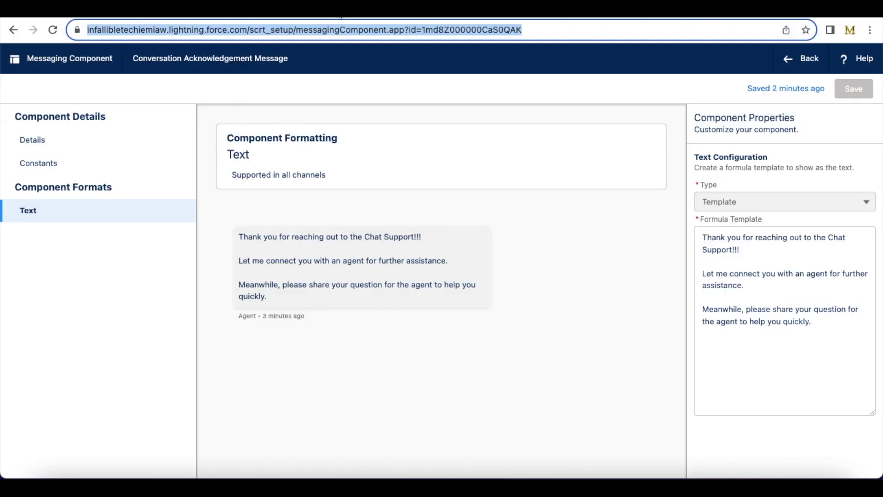
click(71, 140)
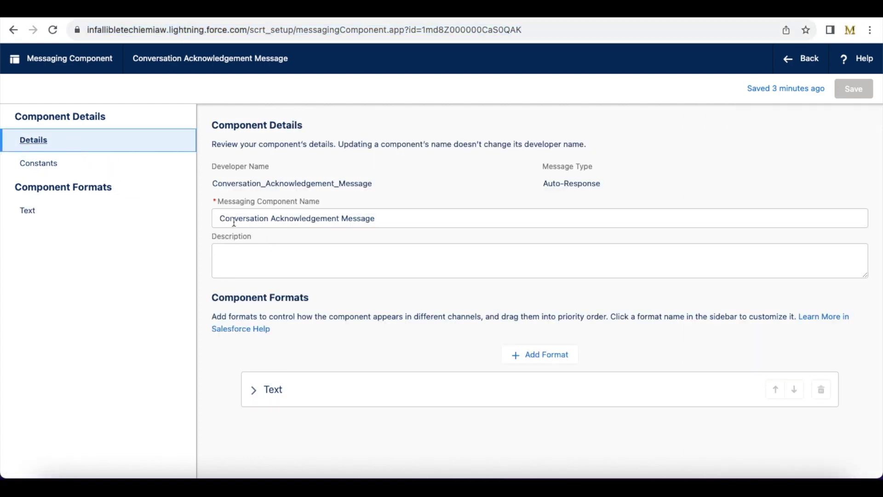
- Read the full Conversation Acknowledgement Message text in its enlarged Text format template
click(125, 17)
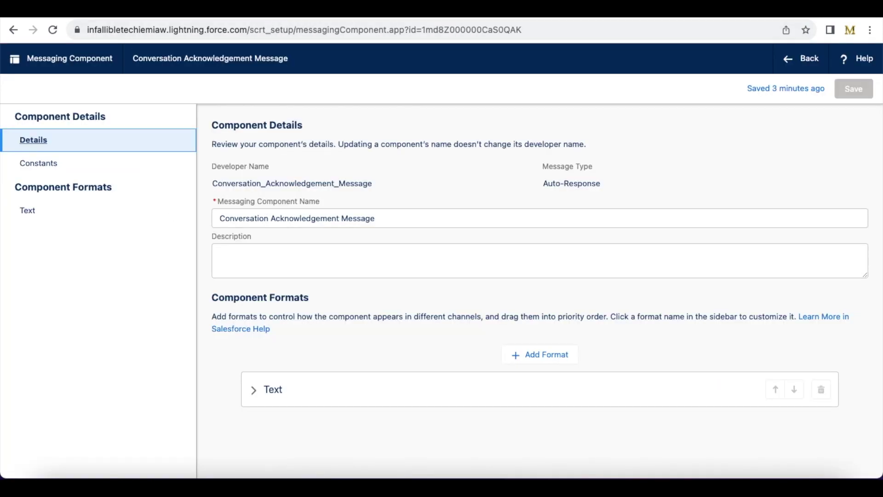
click(103, 211)
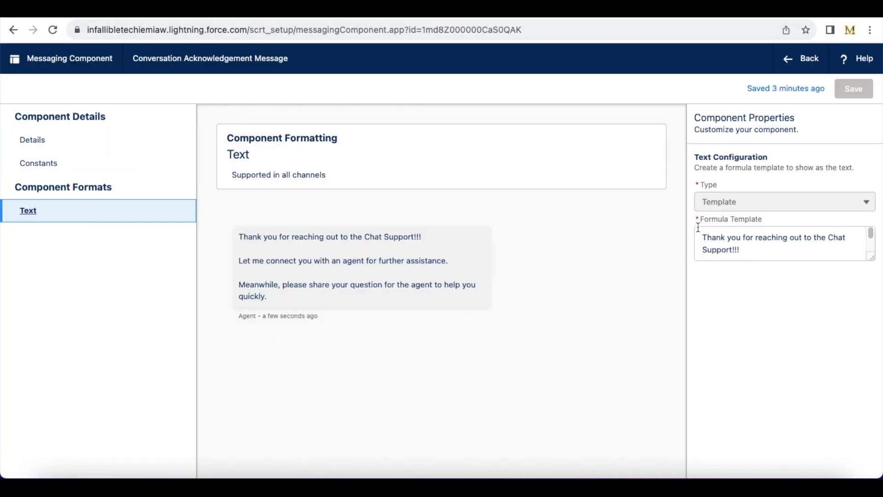
drag(872, 258, 872, 372)
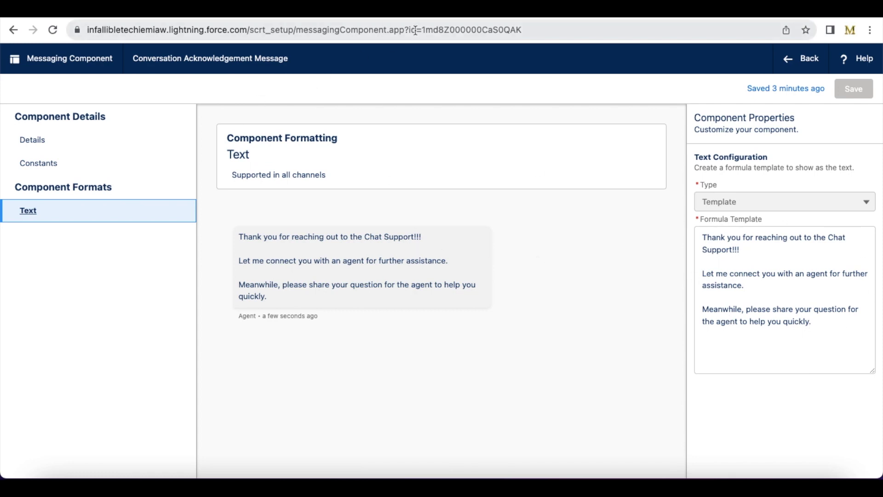
click(417, 14)
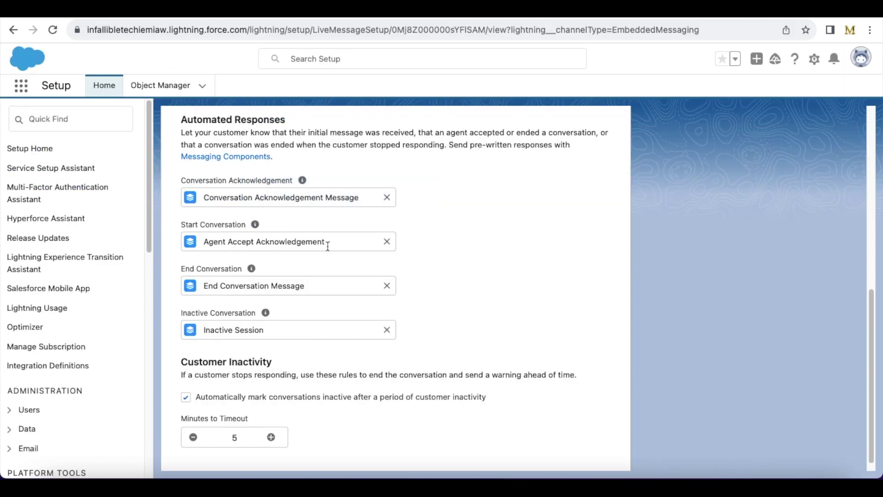
- Review the Agent Accept Acknowledgement component's details and full Text format greeting
drag(183, 223, 244, 225)
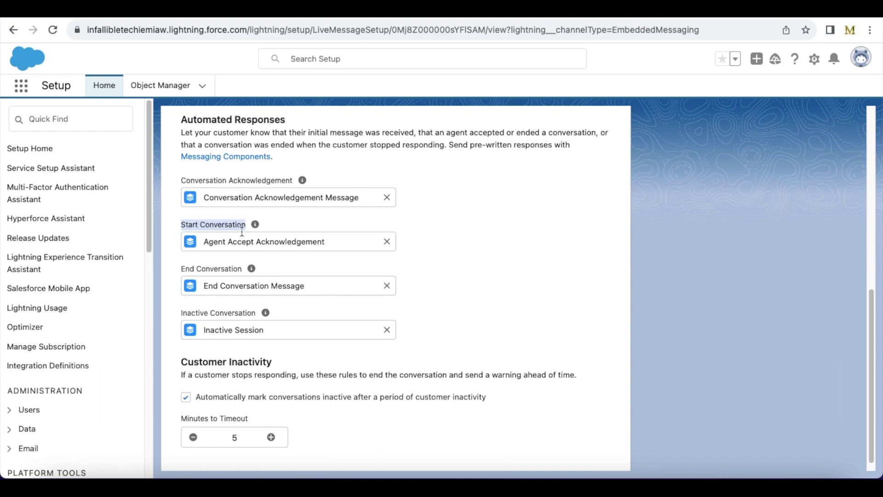
click(284, 252)
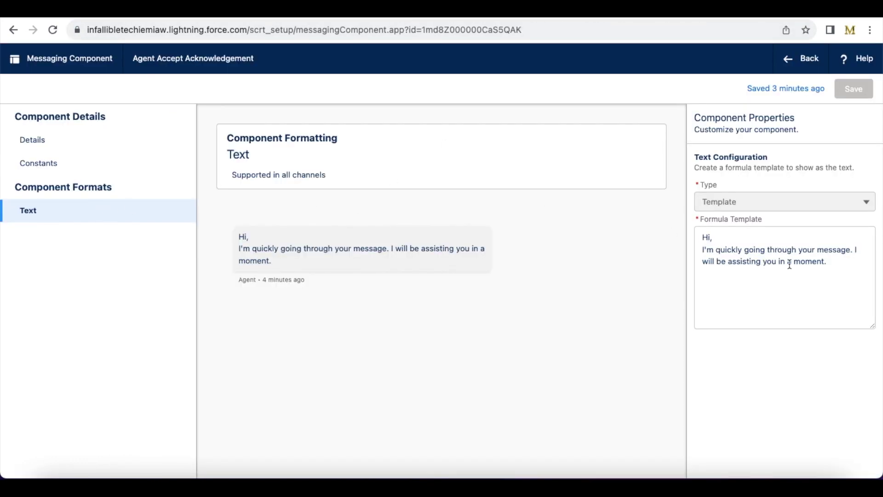
click(84, 143)
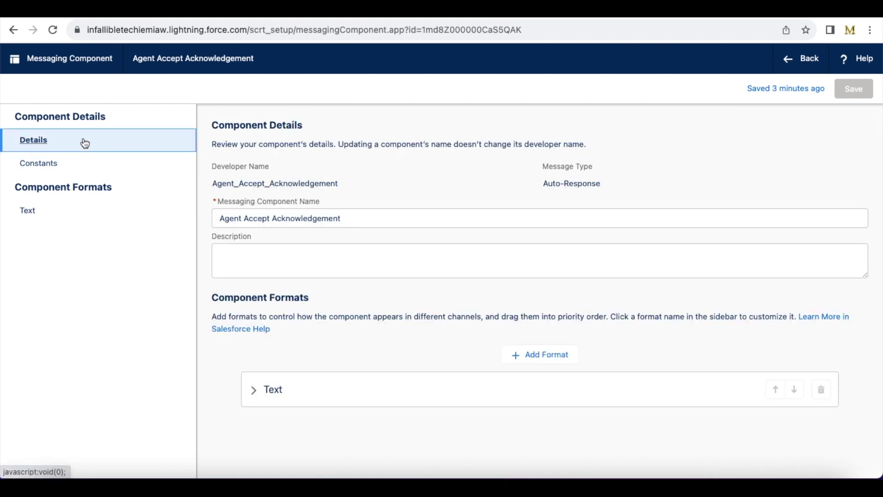
click(61, 208)
drag(871, 267, 864, 336)
click(107, 18)
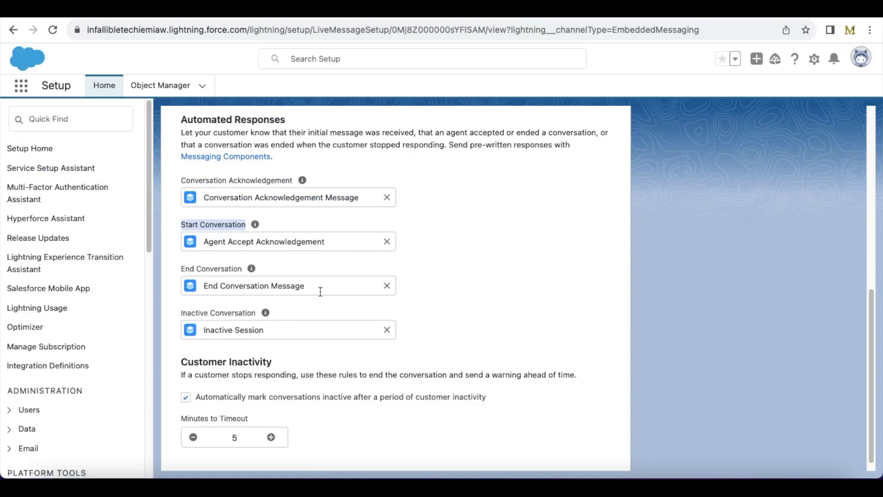
- Check the End Conversation Message component's constants and details
click(563, 19)
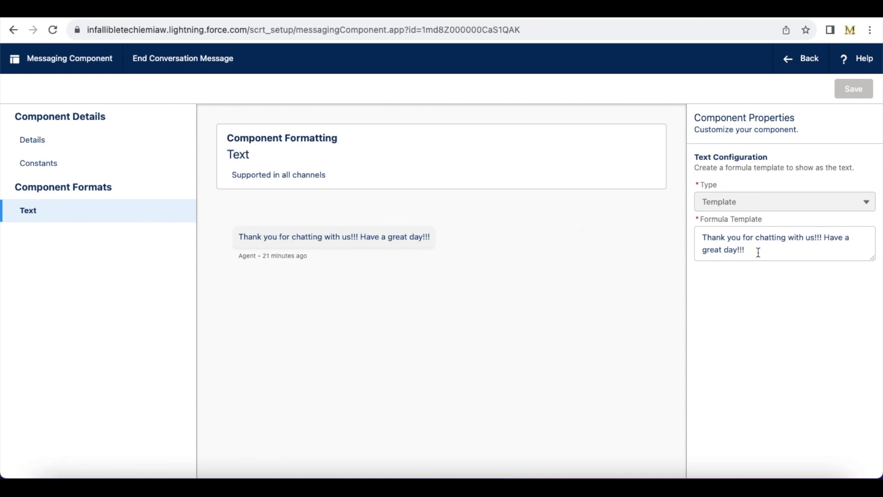
click(134, 160)
click(130, 147)
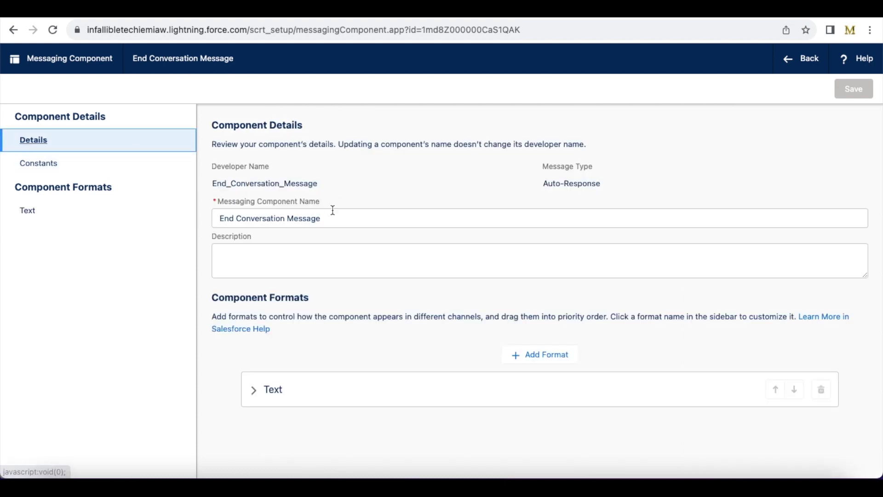
drag(352, 218, 205, 218)
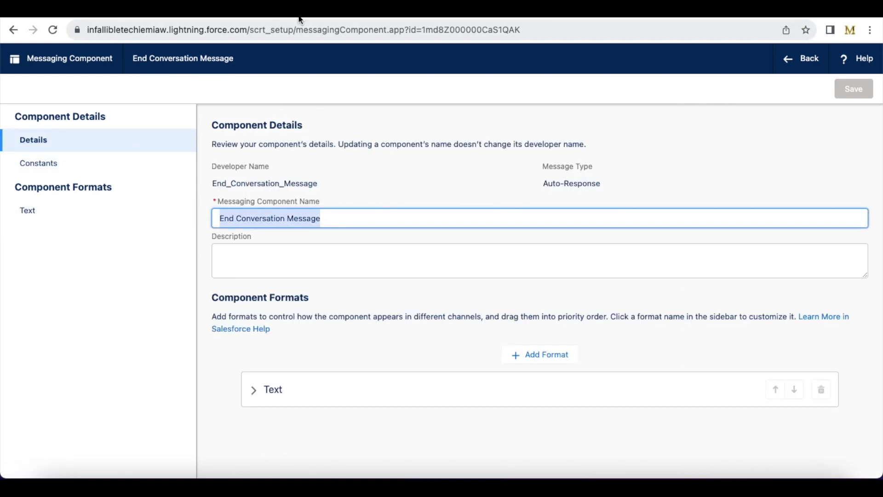
click(273, 20)
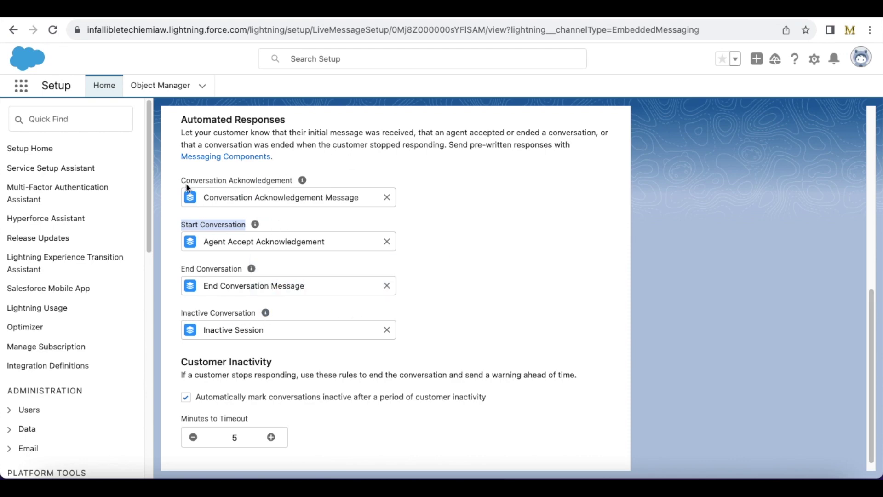
- Start a test chat from the MIAW demo site's chat launcher
mouse_move(302, 184)
click(326, 476)
click(848, 445)
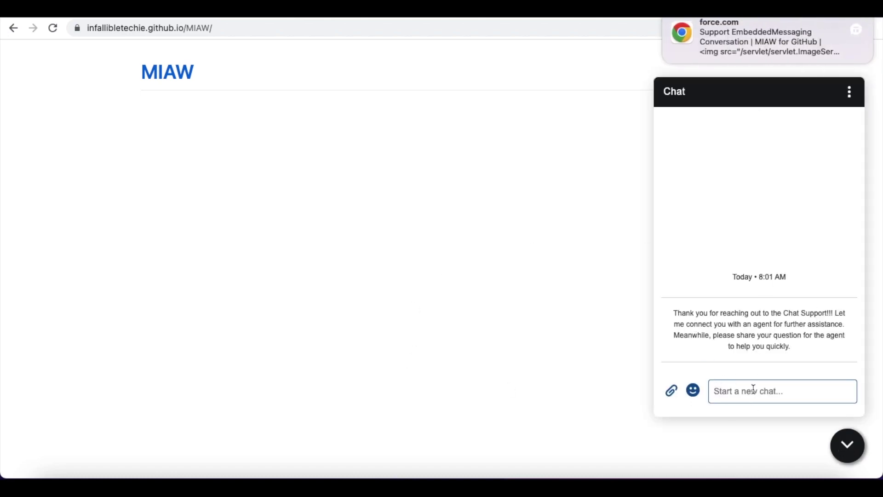
- Send 'test' from the customer chat and accept the request as the Omni-Channel agent
text(test)
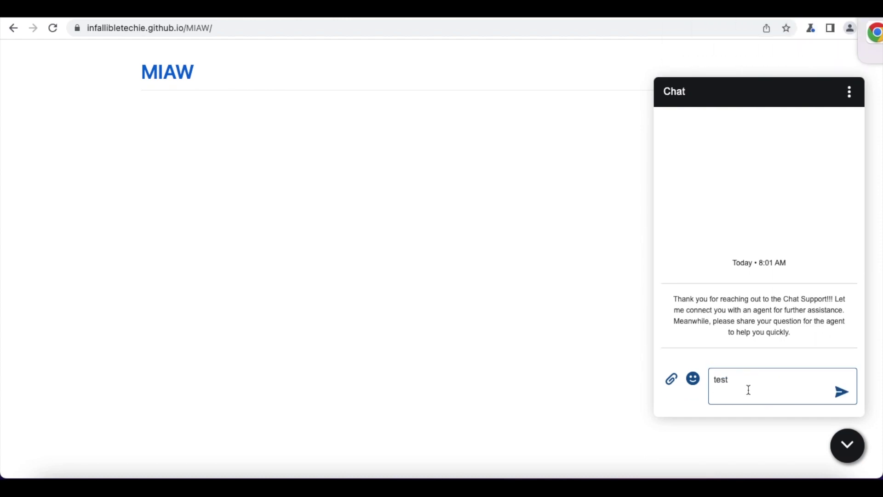
click(842, 391)
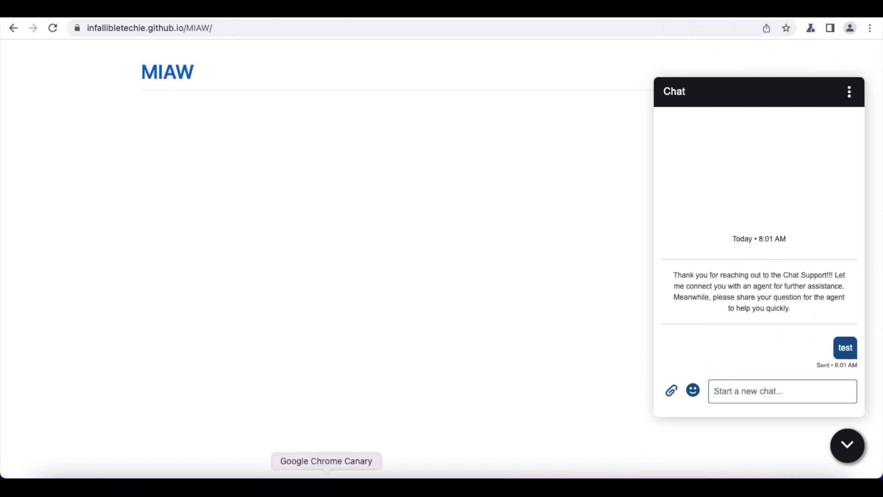
click(246, 476)
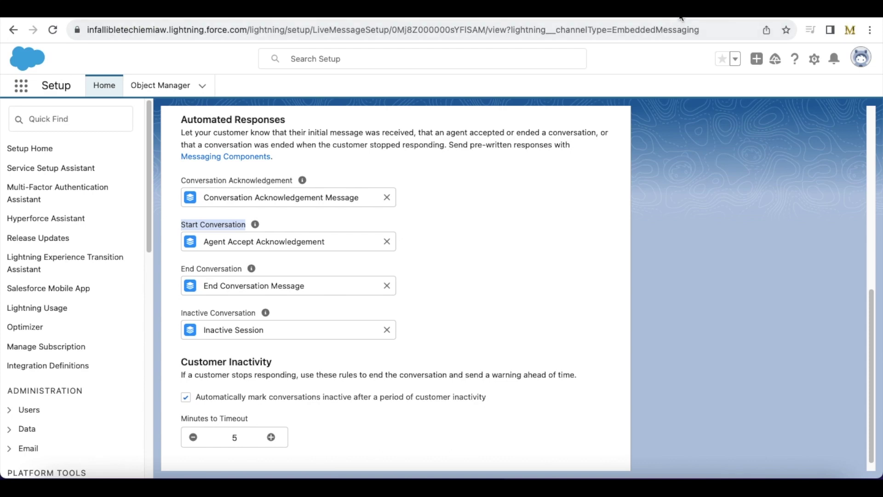
key(super+grave)
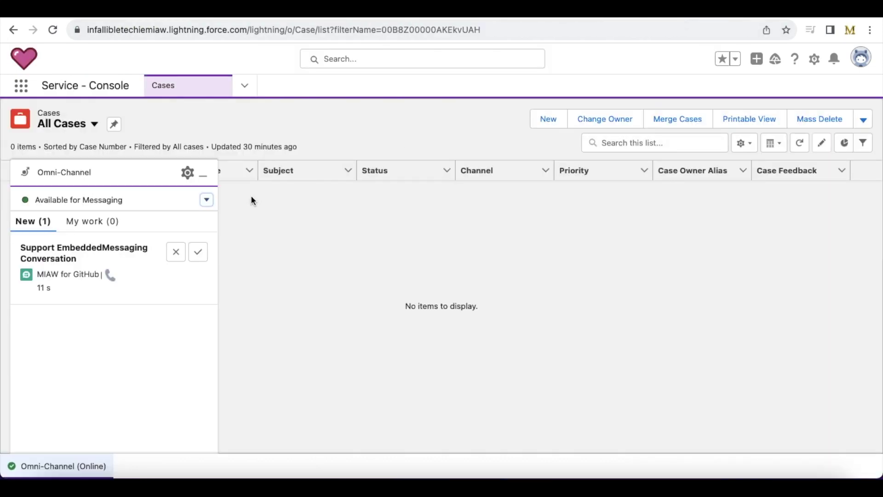
click(198, 252)
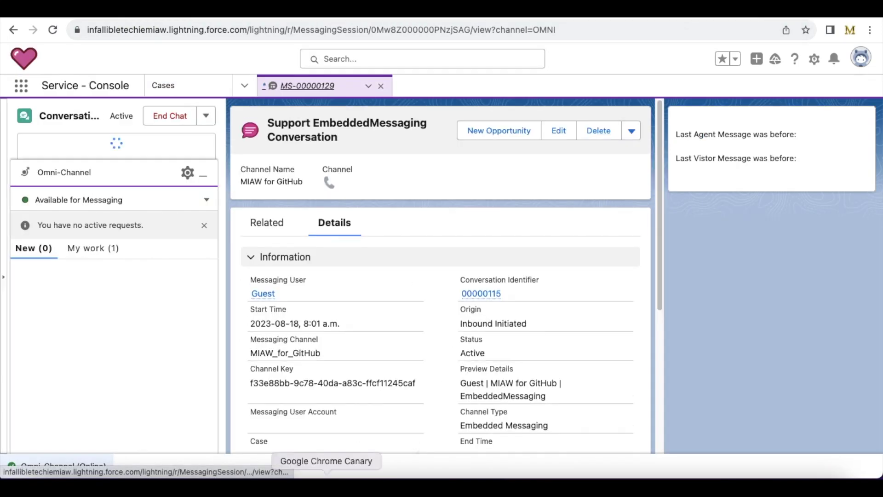
key(super+grave)
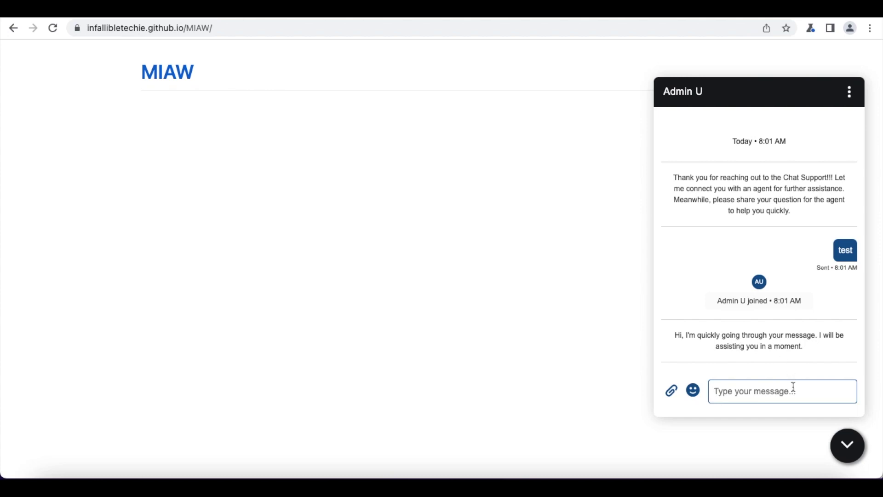
- Reply 'ok' in the chat, then end the conversation from the chat menu
text(ok)
key(shift+Return)
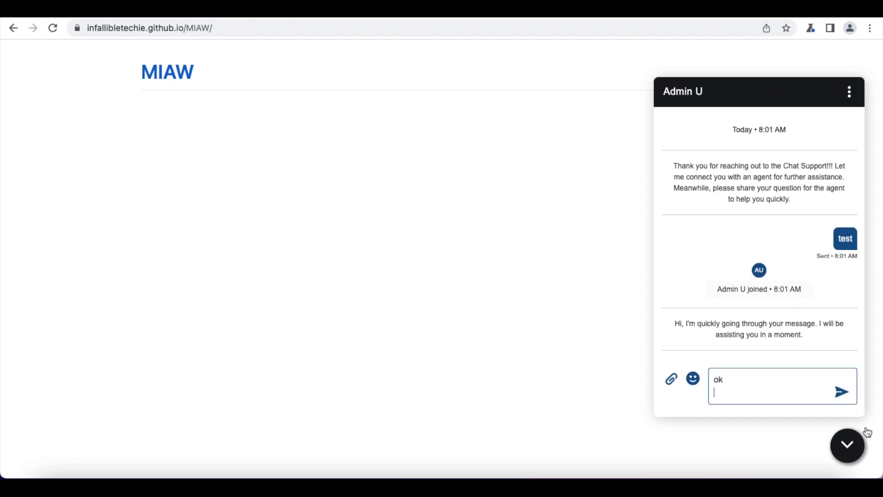
click(842, 392)
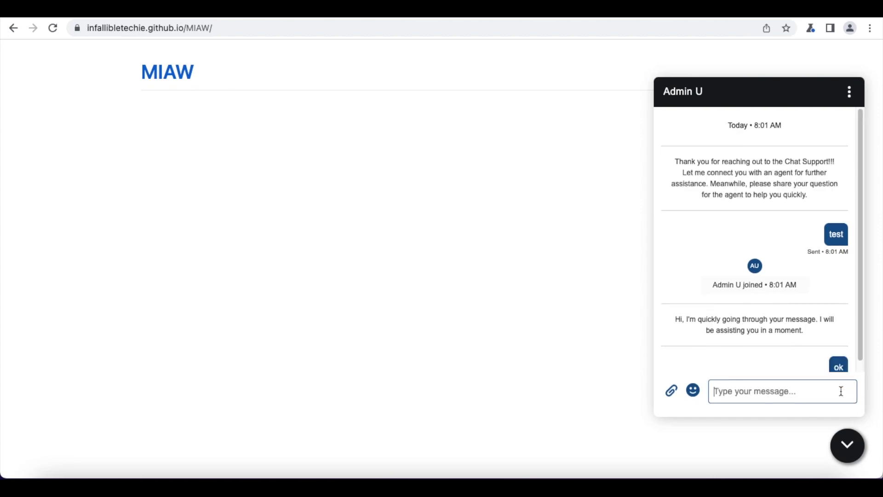
click(848, 92)
click(786, 124)
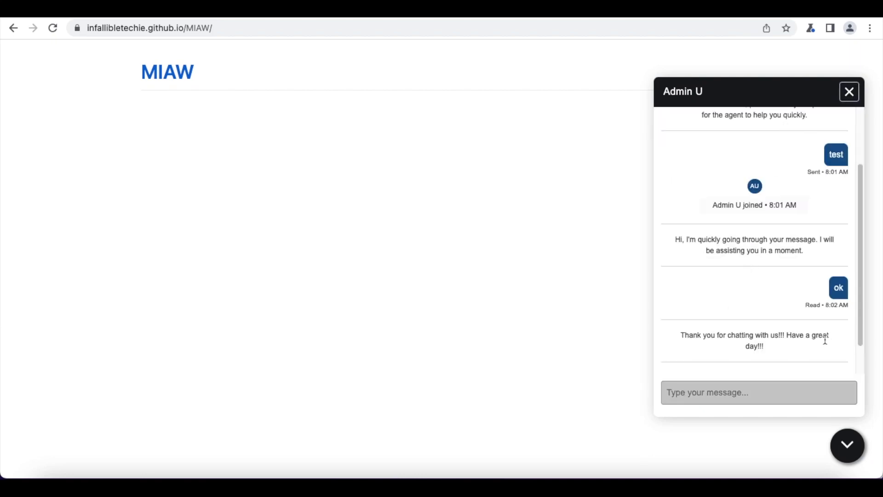
- Check the ended test conversation's transcript in the Service Console
click(252, 483)
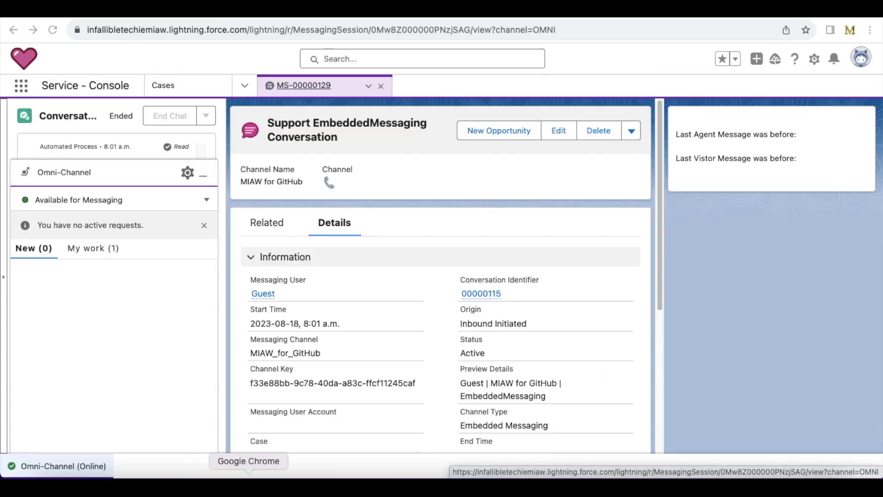
click(203, 175)
drag(200, 248, 201, 167)
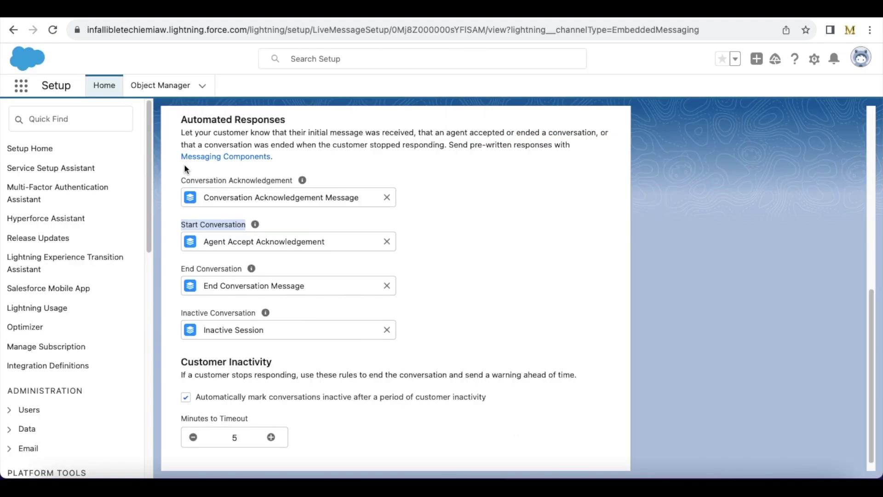